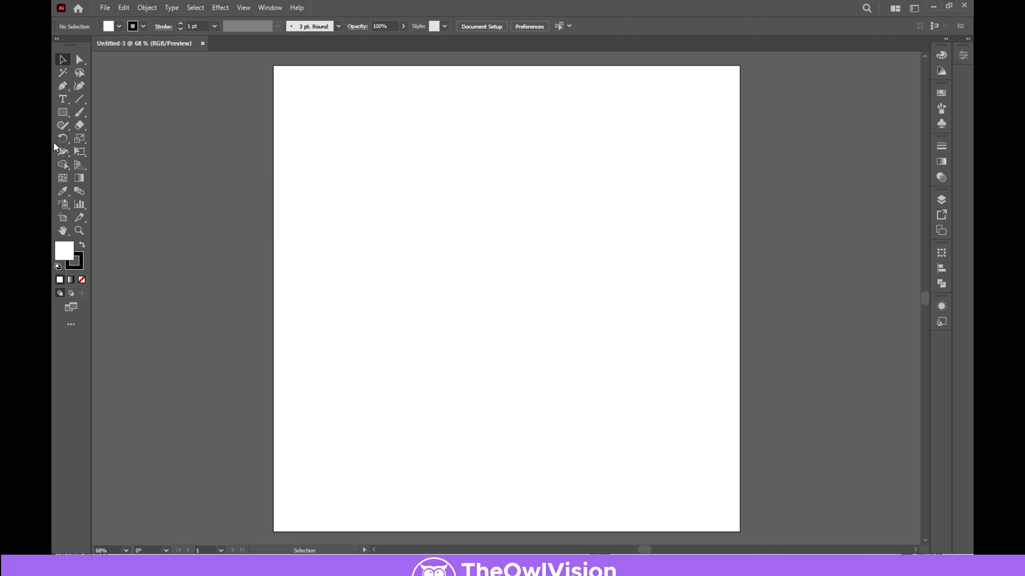
Draw a square about 368 px wide near the middle of the artboard.
left_click(62, 113)
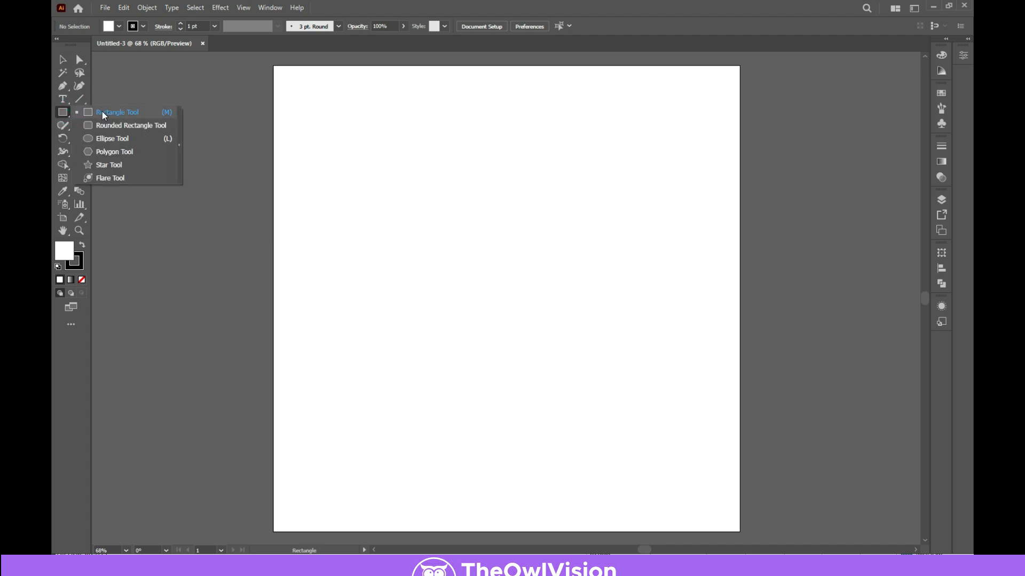
left_click(101, 111)
left_click_drag(428, 188, 558, 356)
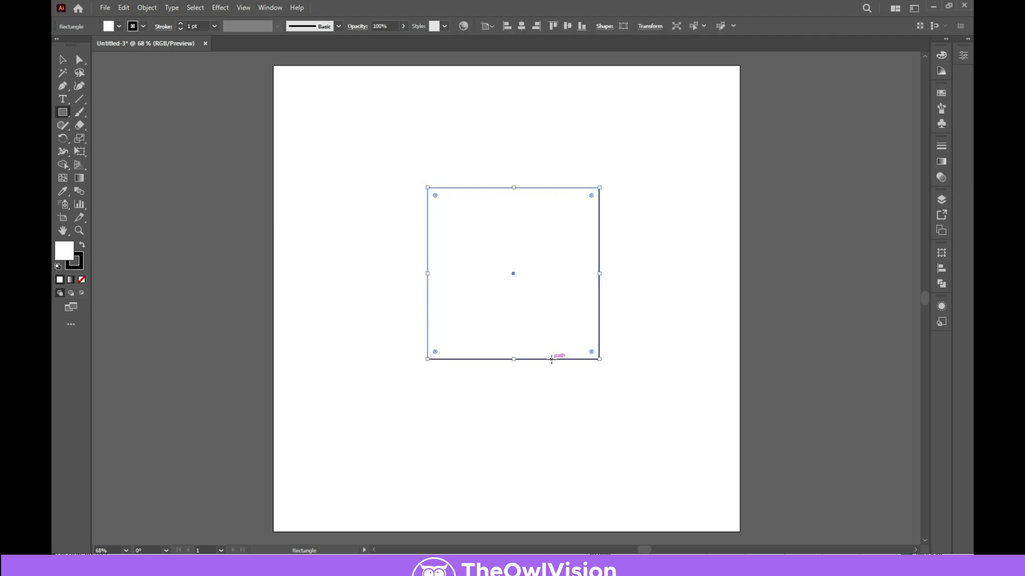
Fill the square with dark red and set its stroke to 0 pt.
left_click(119, 26)
left_click(135, 45)
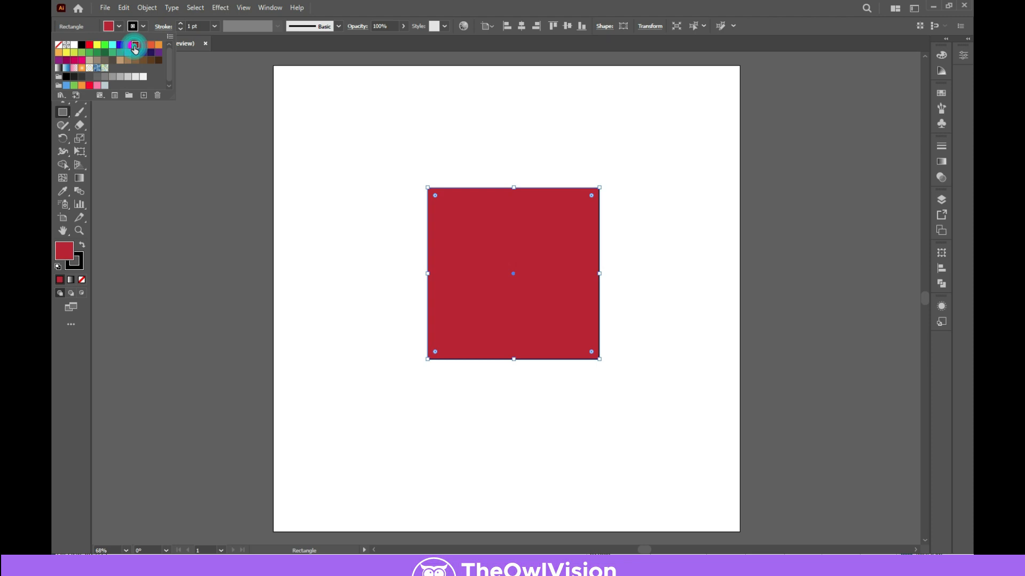
left_click(180, 29)
left_click(180, 29)
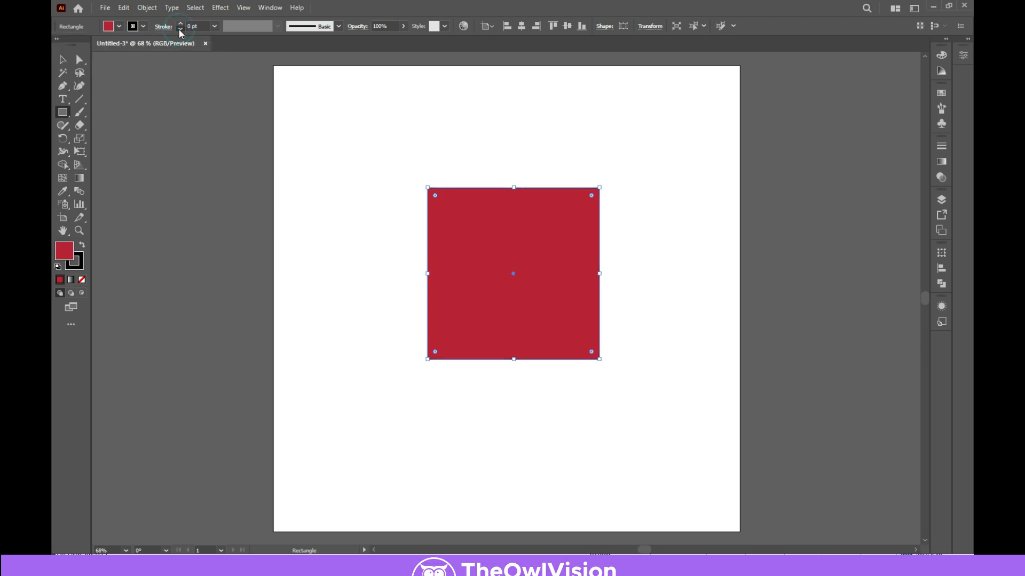
Rotate the square 45° into a diamond and bulge its two upper edges into rounded lobes with the Anchor Point tool to form a heart.
left_click(63, 59)
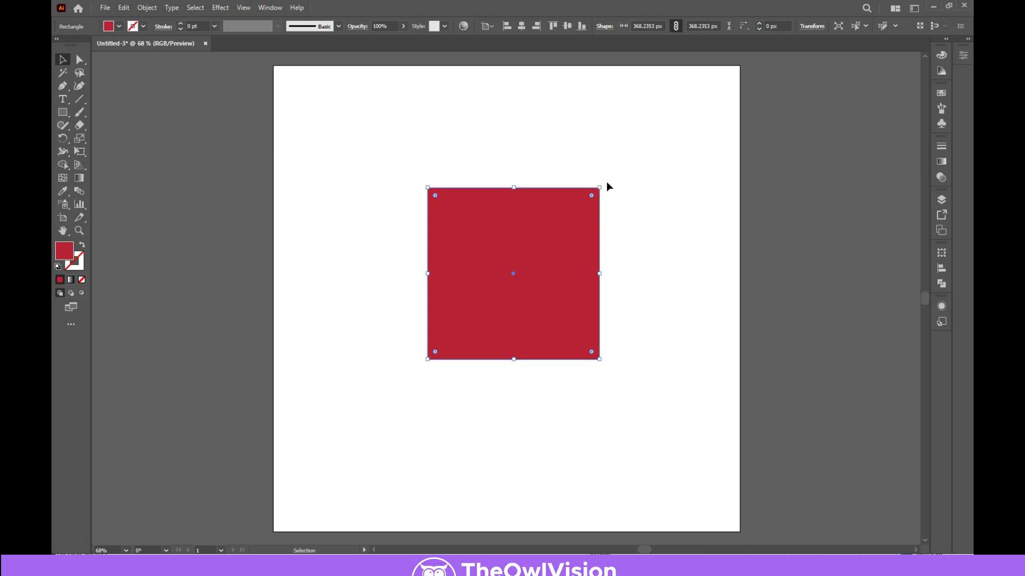
left_click_drag(602, 178, 636, 282)
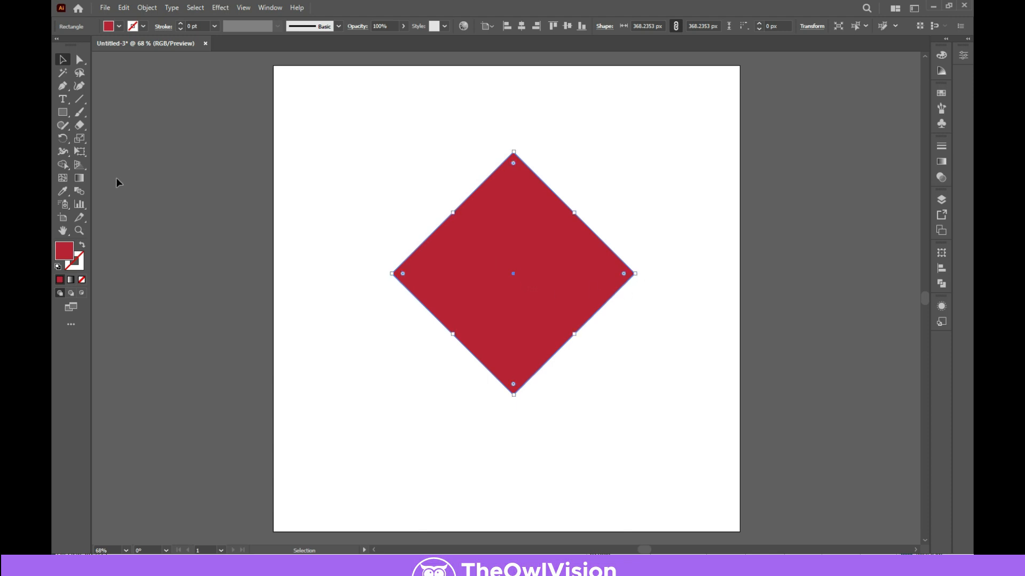
left_click(63, 86)
left_click(110, 126)
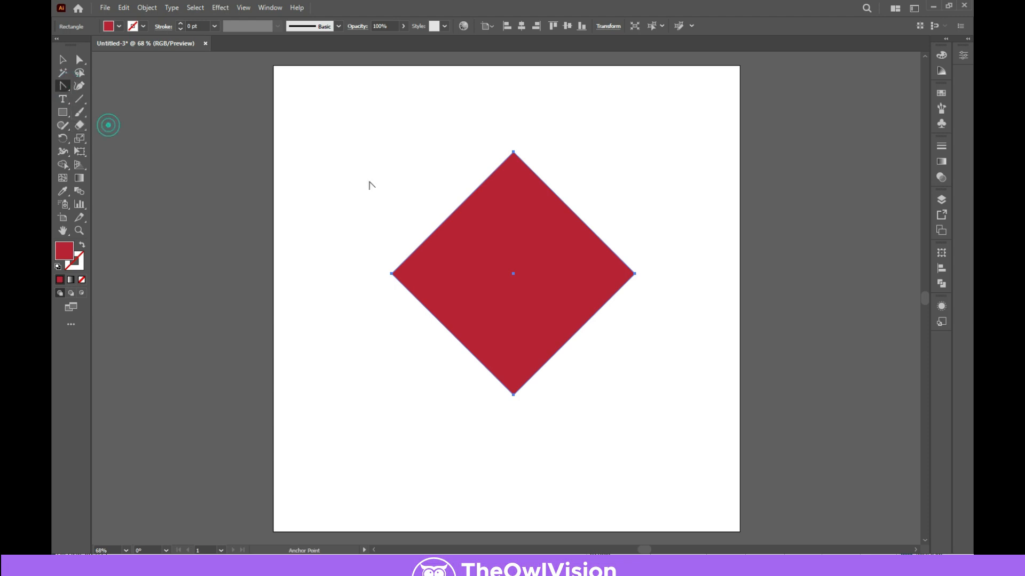
left_click_drag(574, 214, 646, 147)
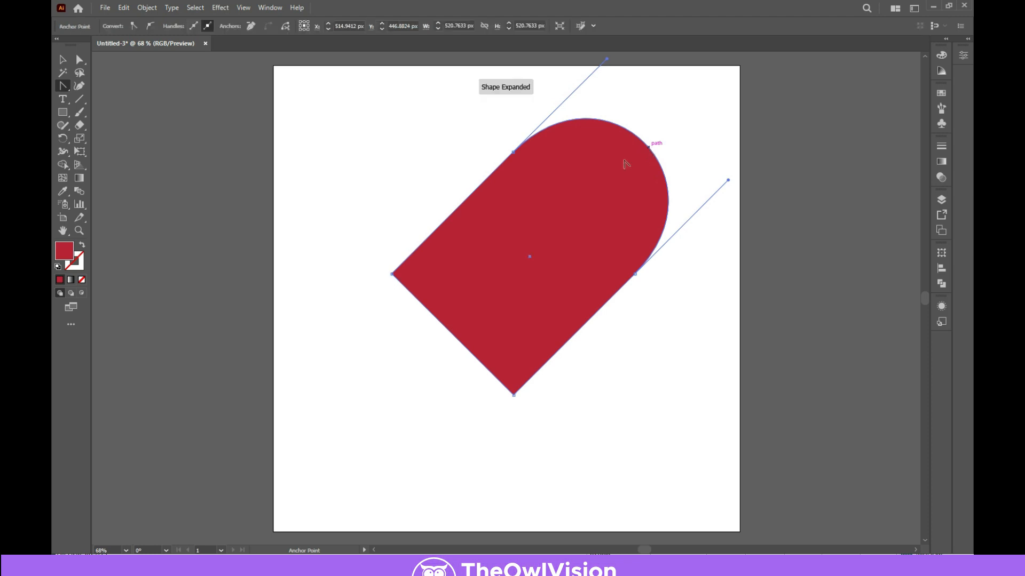
left_click_drag(463, 202, 392, 138)
Scale the heart down and duplicate it into a row of three across the upper part of the artboard.
key("v")
left_click_drag(705, 207, 505, 276)
left_click_drag(385, 215, 508, 158)
left_click_drag(495, 158, 639, 158, "alt")
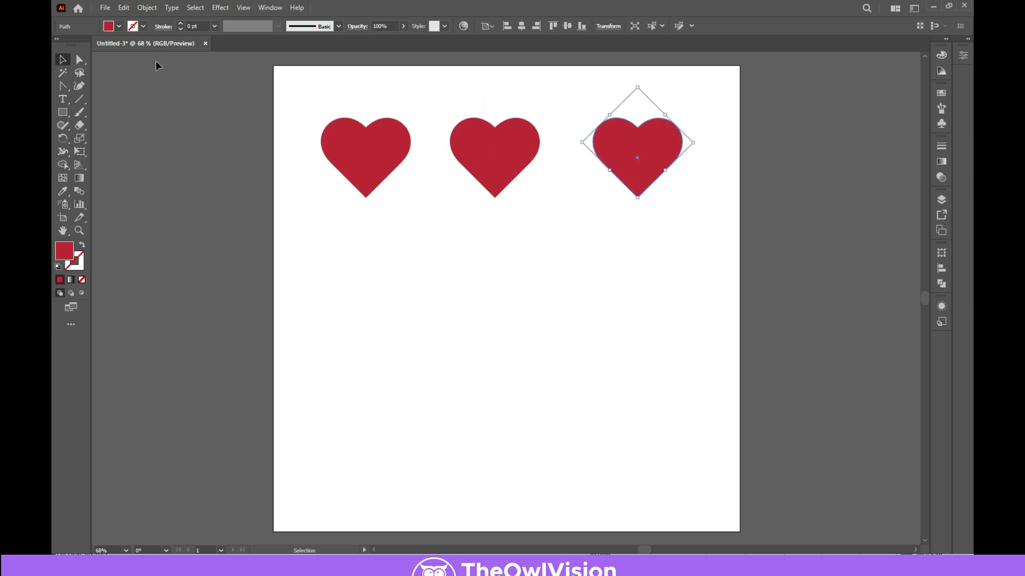
Fill the middle heart with black and nudge it slightly towards the heart on its right.
left_click(498, 145)
left_click(118, 26)
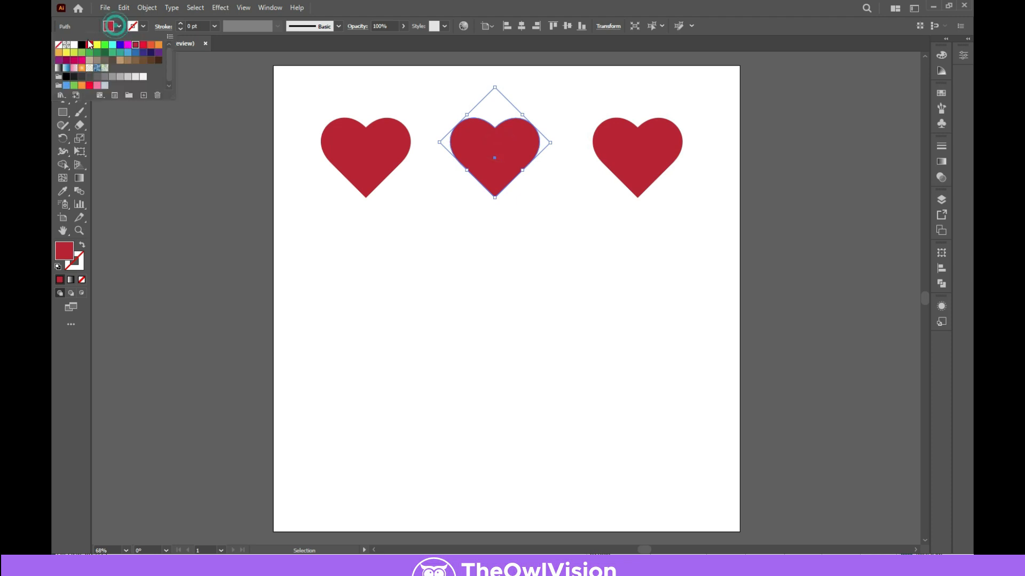
left_click(81, 46)
left_click(474, 255)
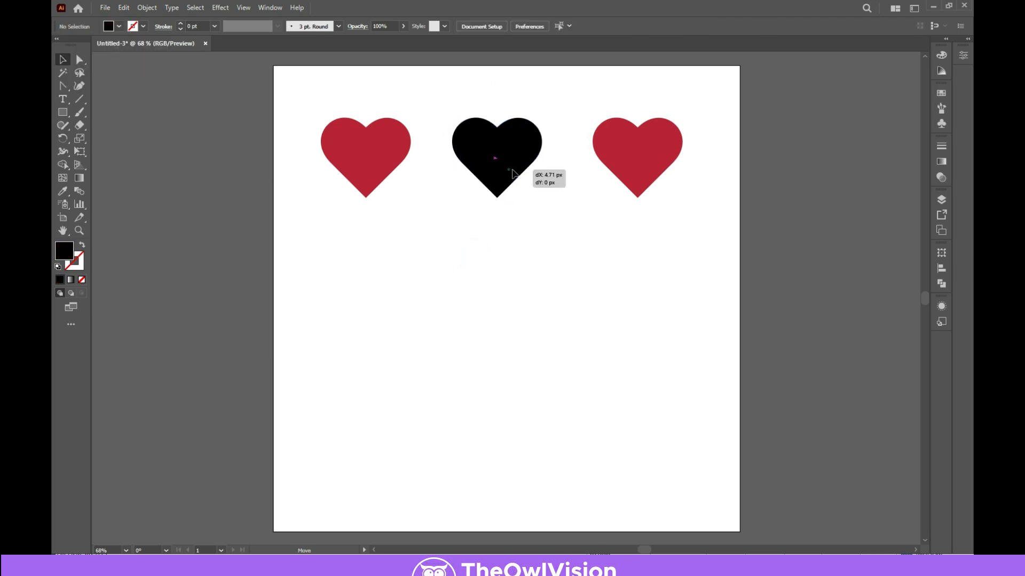
left_click(642, 166)
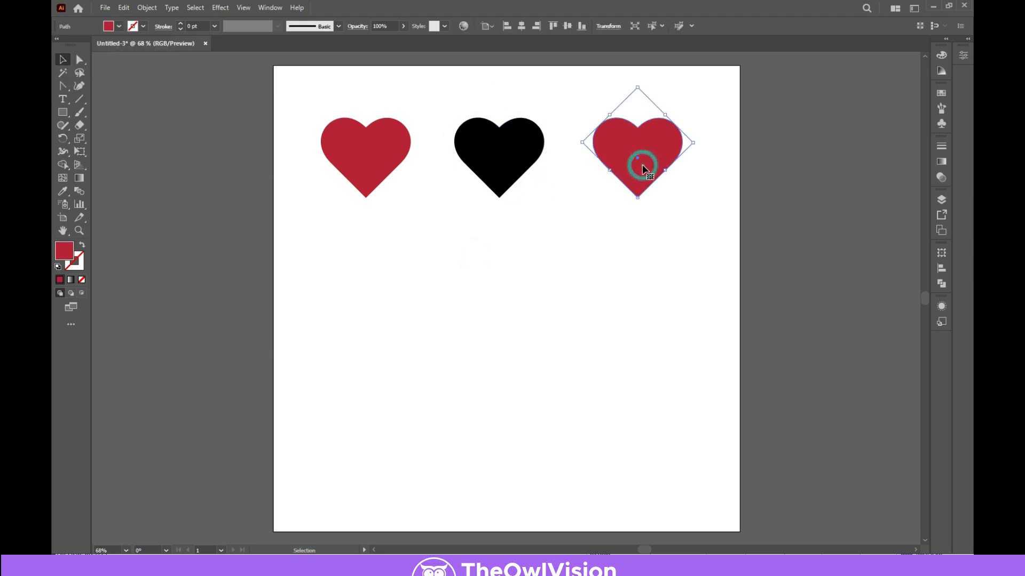
left_click(618, 256)
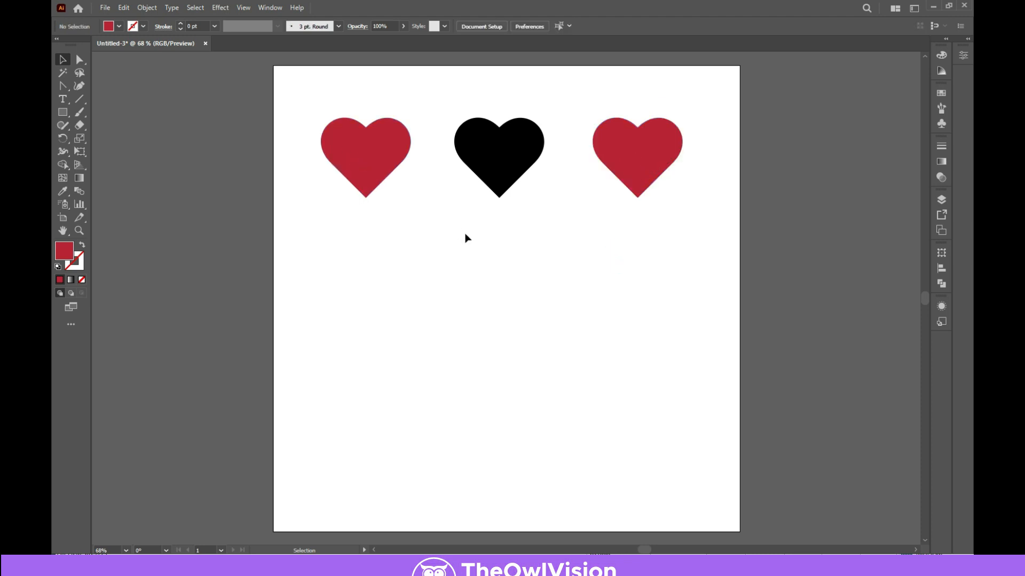
Copy the left red heart directly below and style the copy with a 7 pt black stroke and no fill.
left_click_drag(371, 169, 364, 303)
left_click(181, 24)
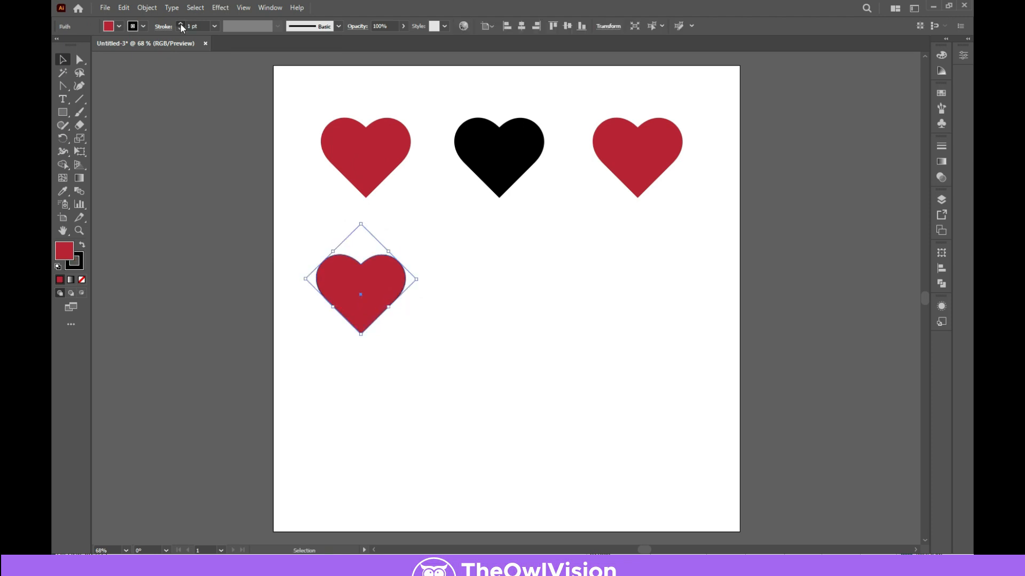
left_click(180, 24)
left_click(181, 24)
left_click(180, 24)
left_click(180, 24)
left_click(181, 24)
left_click(180, 24)
left_click(116, 28)
left_click(59, 44)
left_click(519, 259)
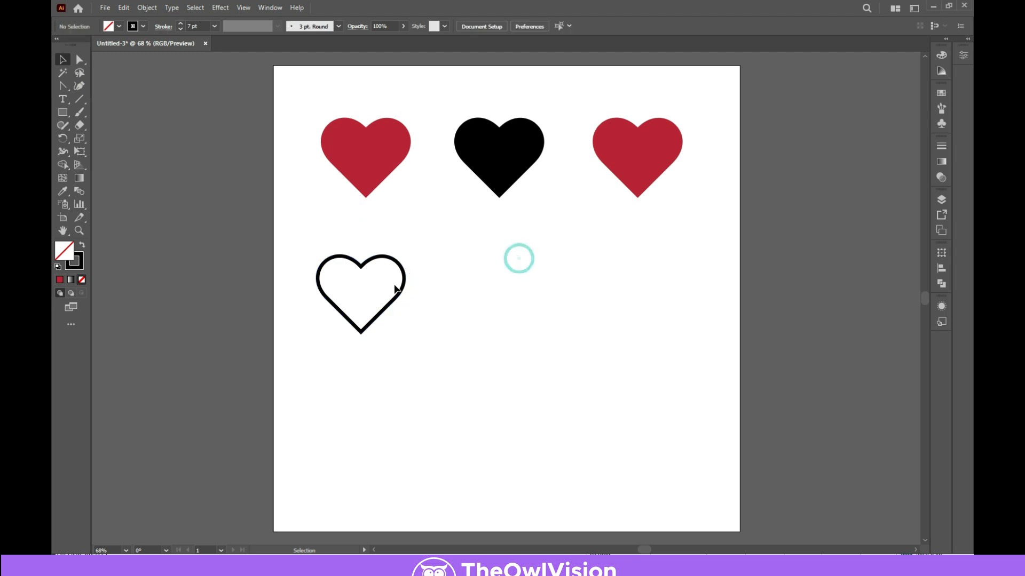
Copy the black heart directly below and style the copy with a 5 pt dark red stroke and no fill.
left_click_drag(493, 156, 493, 322)
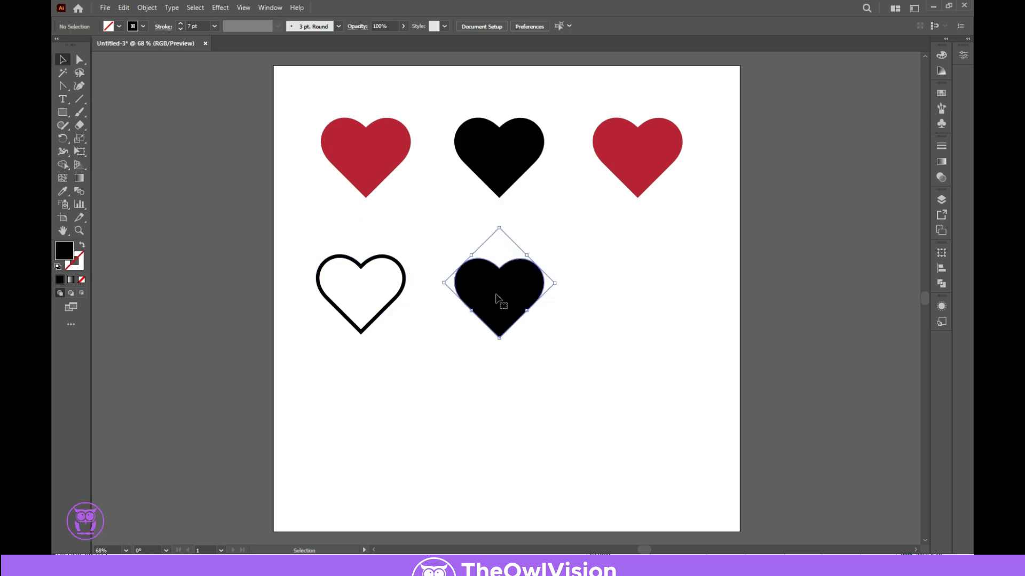
left_click(180, 24)
left_click(140, 26)
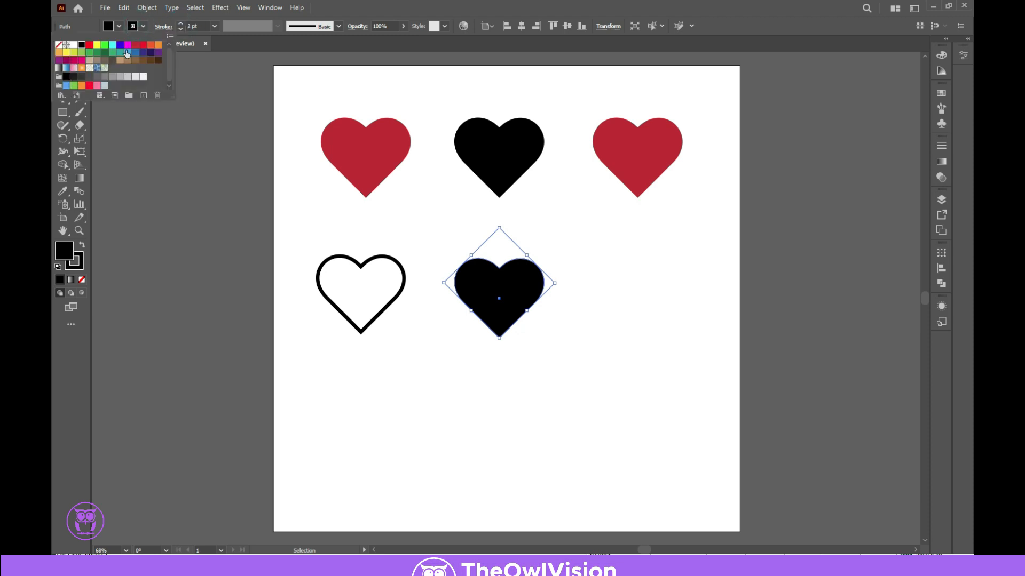
left_click(136, 45)
left_click(118, 27)
left_click(59, 45)
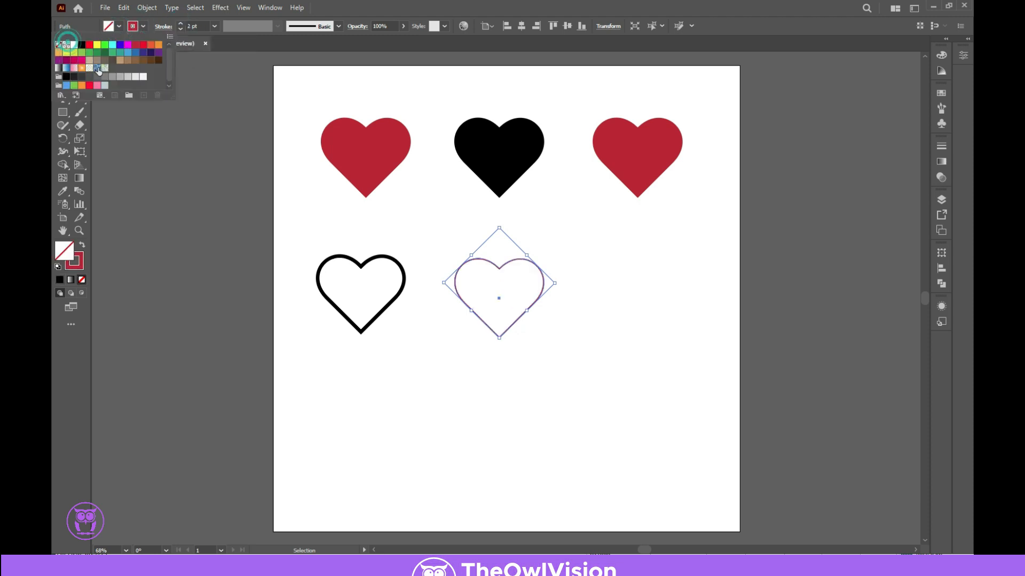
left_click(180, 24)
left_click(180, 23)
left_click(180, 23)
left_click(180, 24)
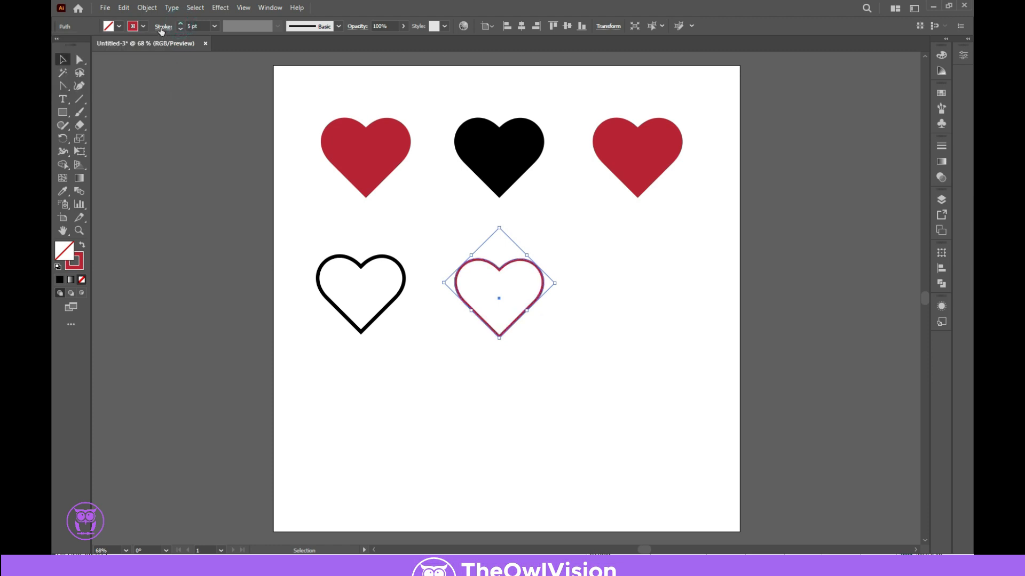
Turn the dark red heart outline into a dotted line with round caps and a dashed stroke, setting the second gap to 10 pt.
left_click(162, 27)
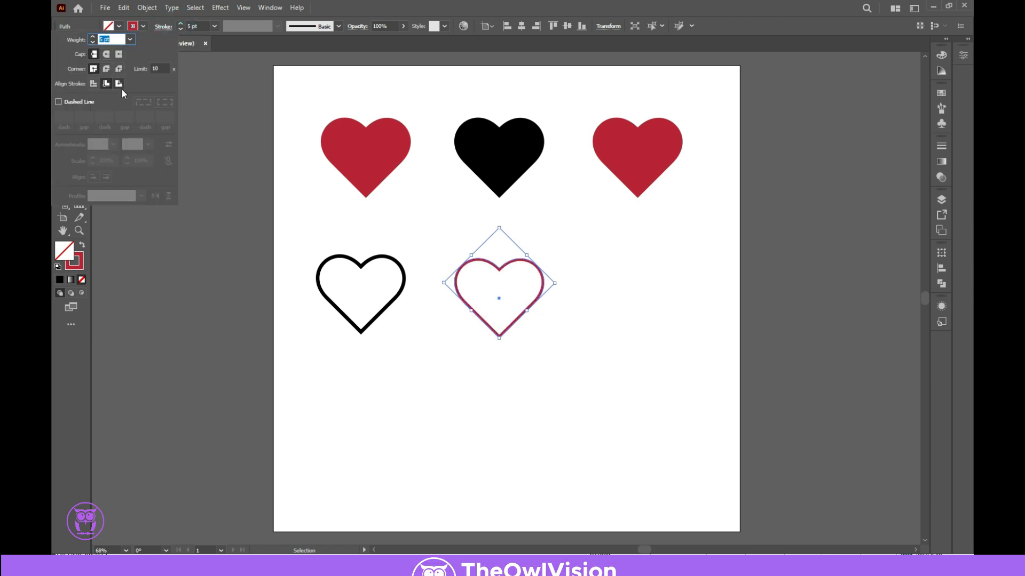
left_click(107, 56)
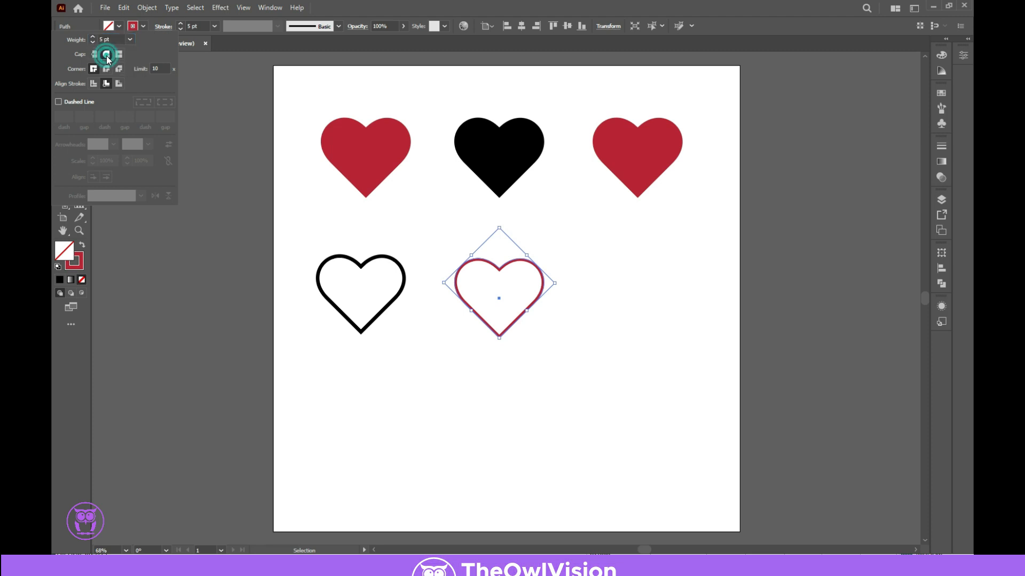
left_click(58, 102)
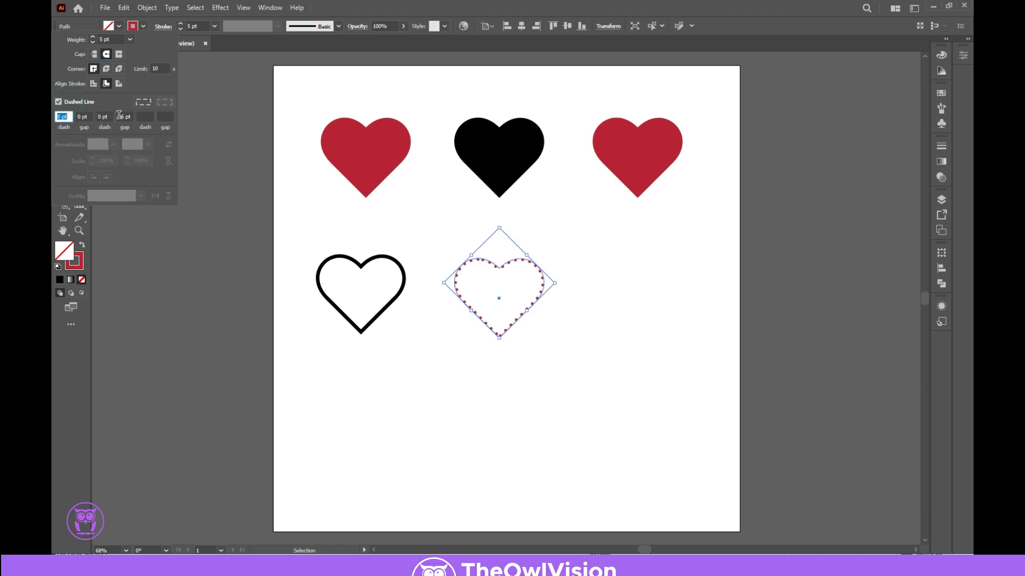
left_click(120, 116)
key("Up")
key("Up")
key("Down")
key("Down")
key("Down")
key("Down")
key("Down")
key("Down")
key("Down")
key("Down")
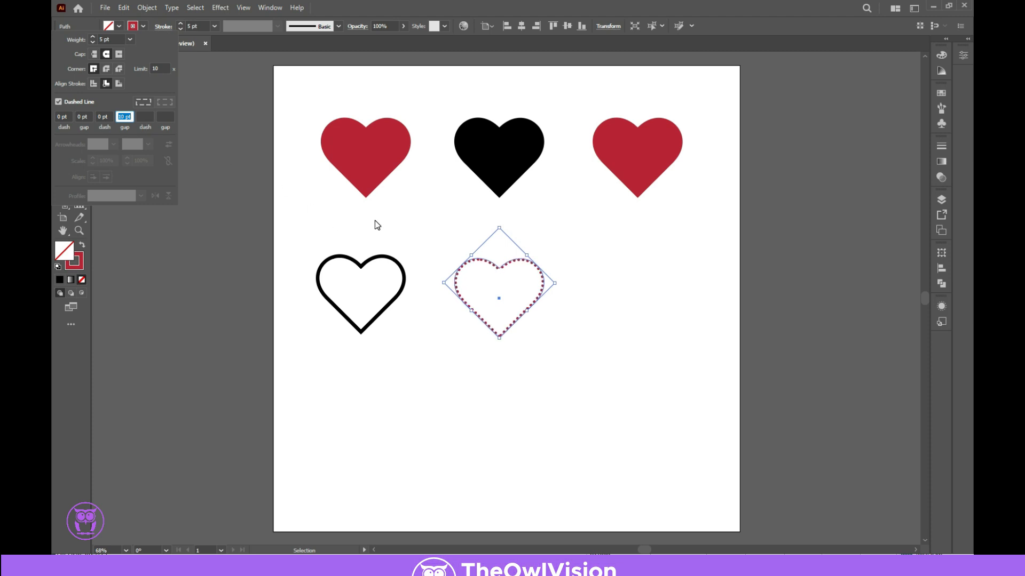
key("Escape")
left_click(430, 232)
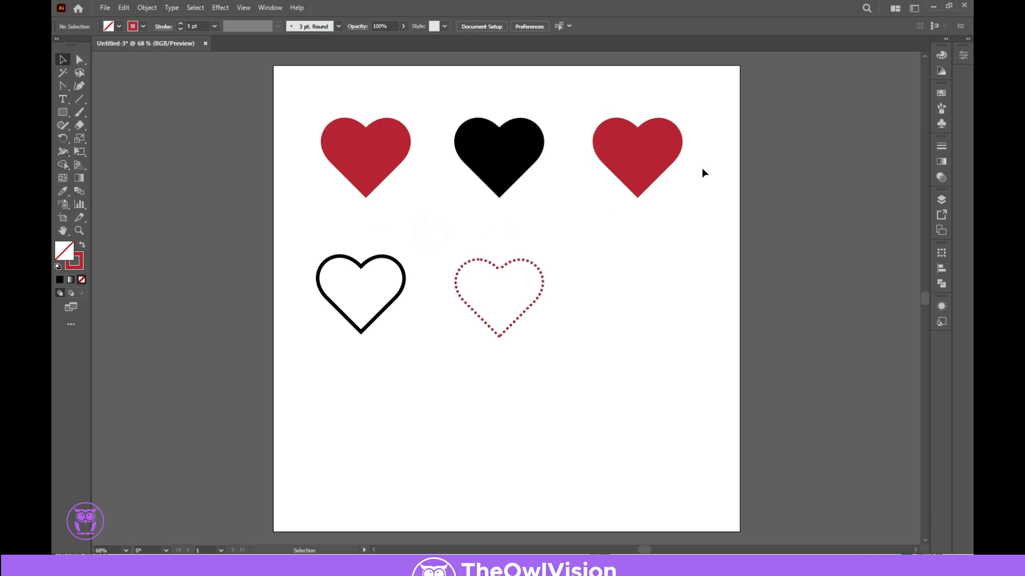
Copy the right red heart directly below and apply a Scribble effect to the copy with 7 px spacing variation.
left_click_drag(637, 168, 639, 312)
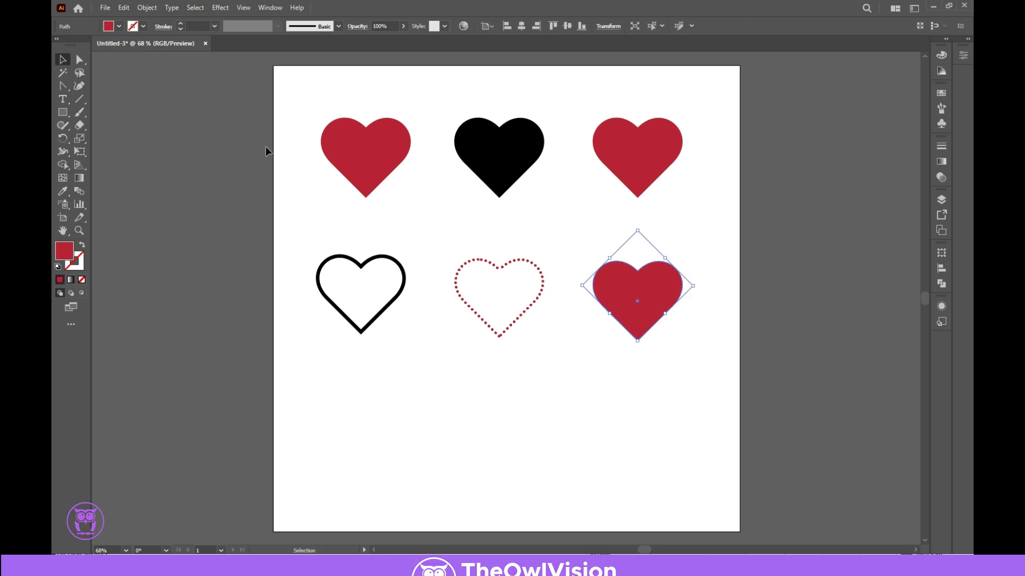
left_click(221, 7)
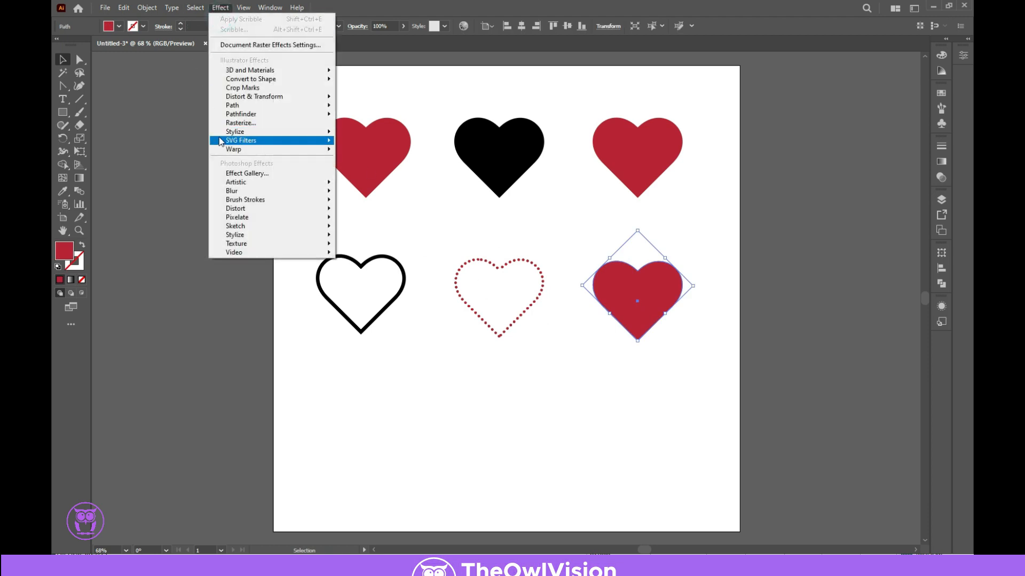
mouse_move(233, 133)
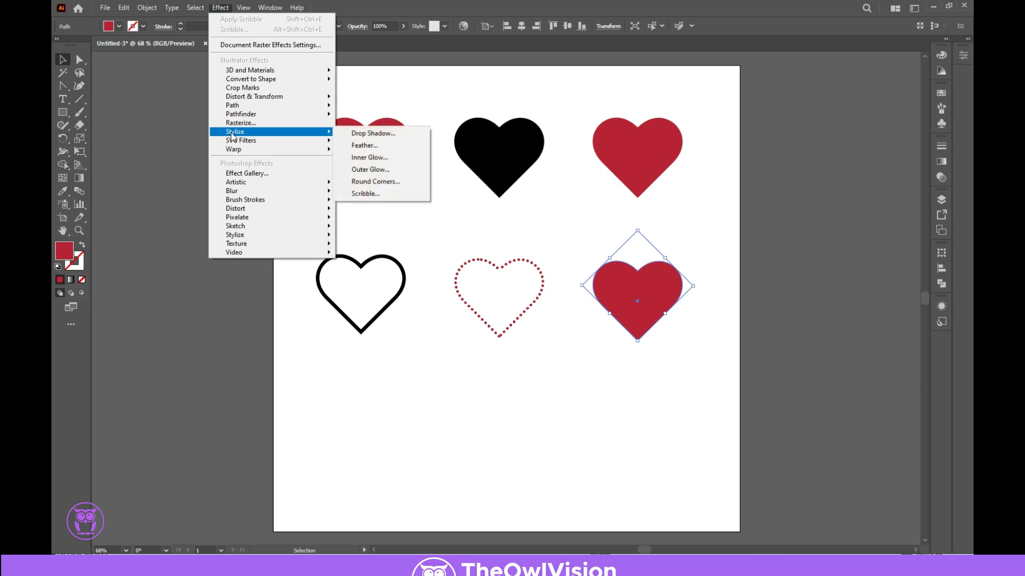
left_click(373, 194)
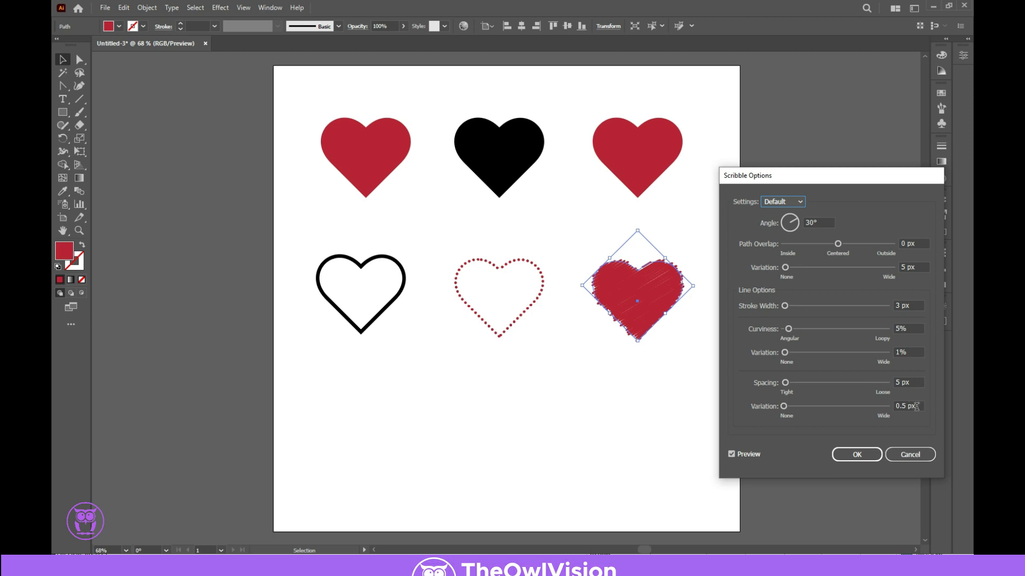
double_click(917, 407)
type("12")
key("Tab")
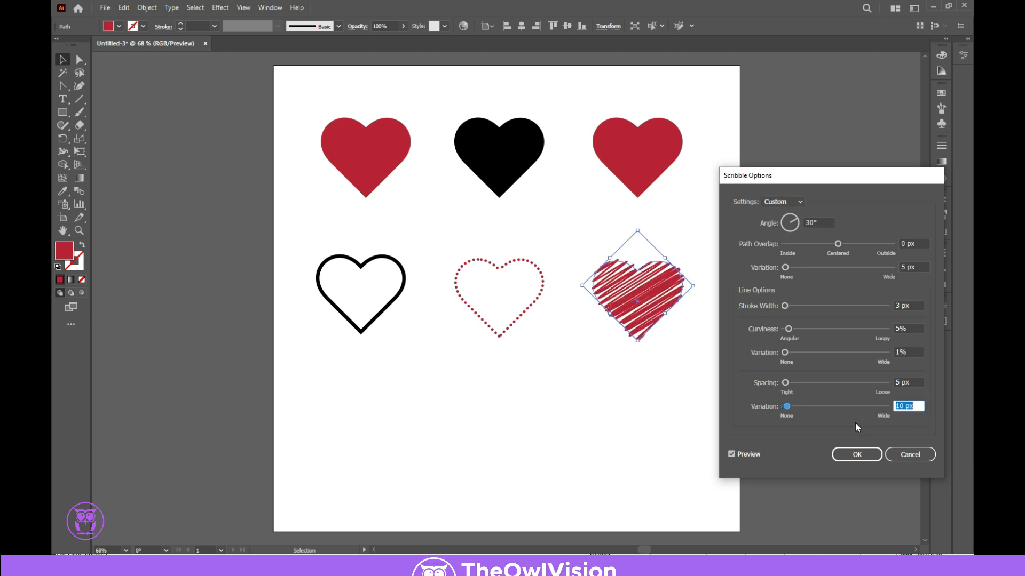
type("7")
key("Tab")
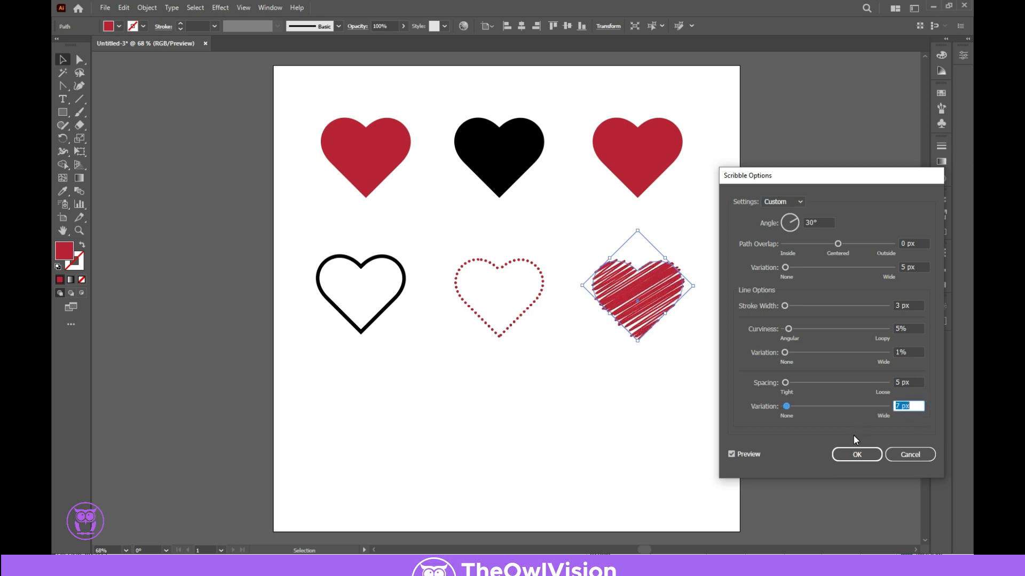
left_click(857, 455)
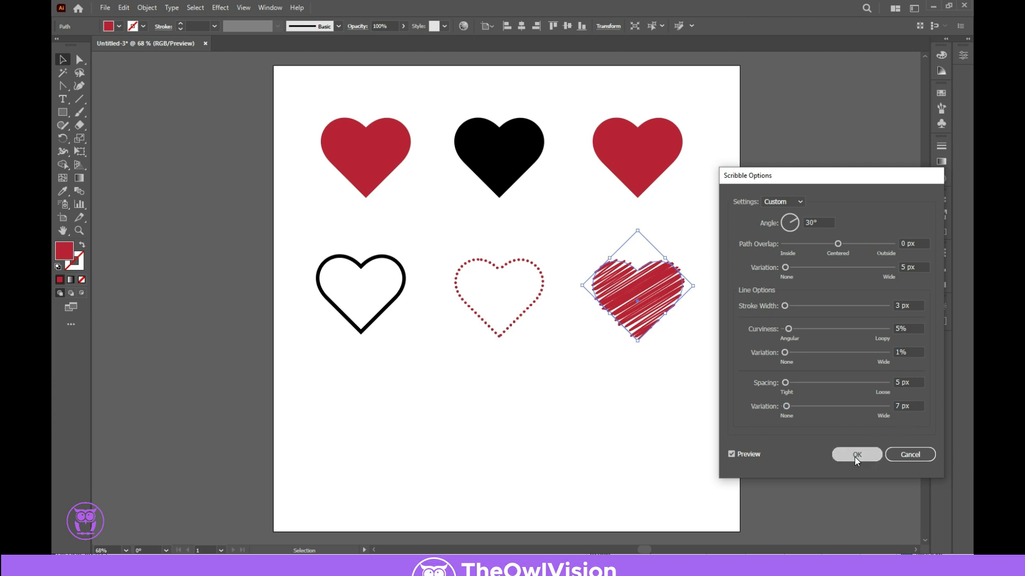
left_click(610, 416)
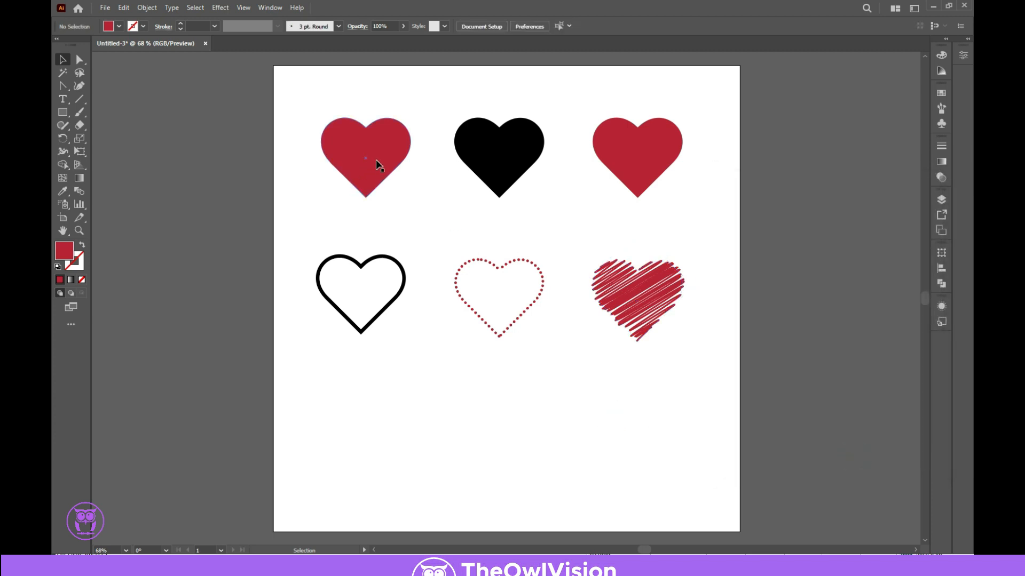
Copy the left red heart below the black outlined heart and apply a Scribble effect with the Sketch preset to the copy.
left_click_drag(376, 160, 366, 425)
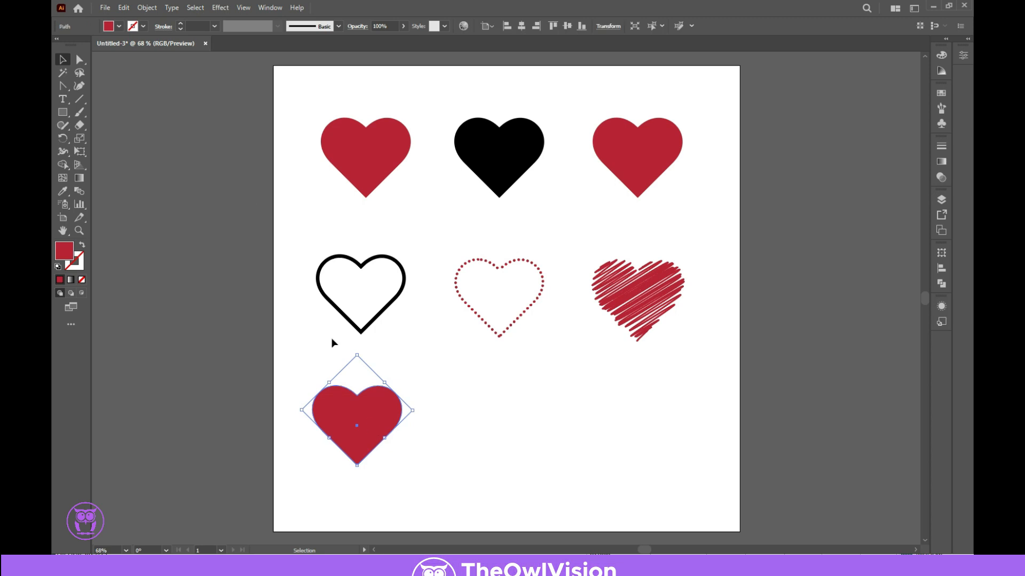
left_click(198, 9)
mouse_move(220, 8)
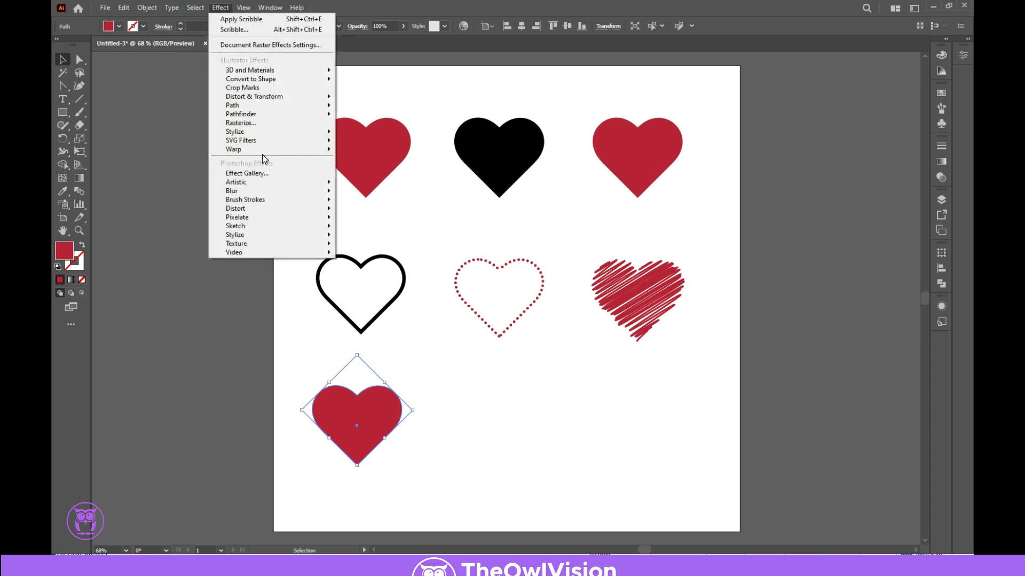
mouse_move(267, 132)
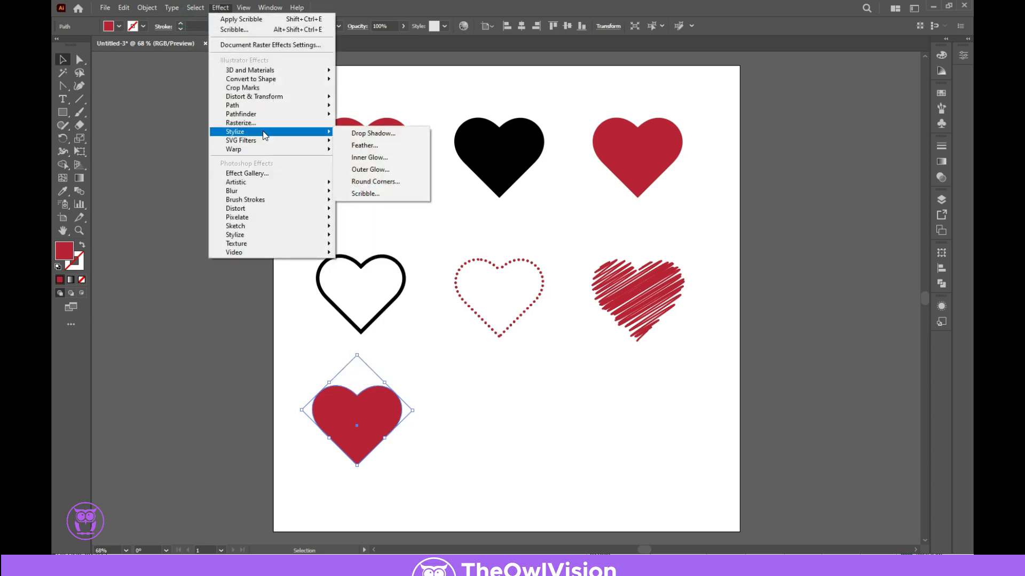
left_click(381, 195)
left_click_drag(779, 181, 581, 160)
left_click(582, 178)
left_click(586, 277)
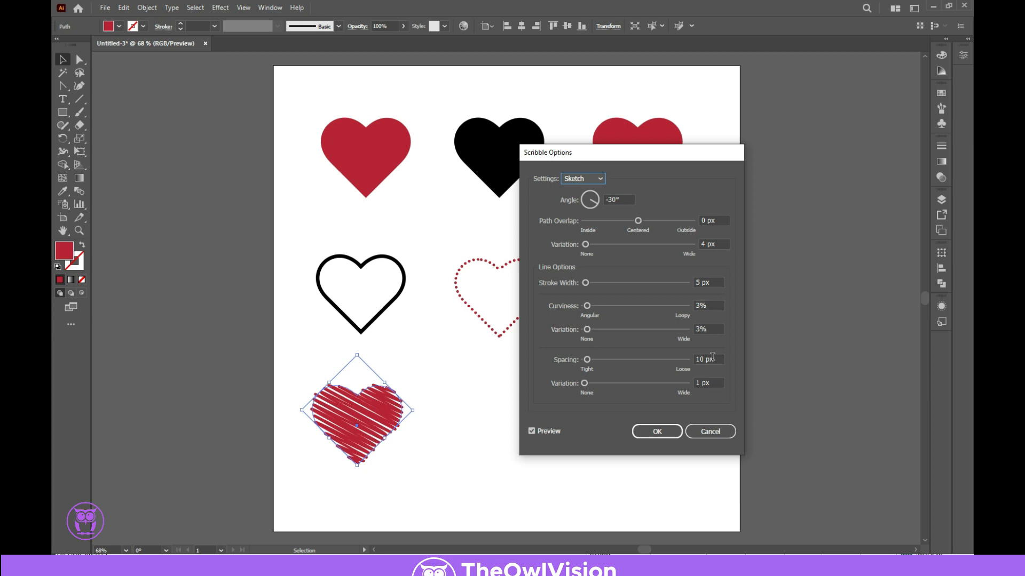
left_click(662, 431)
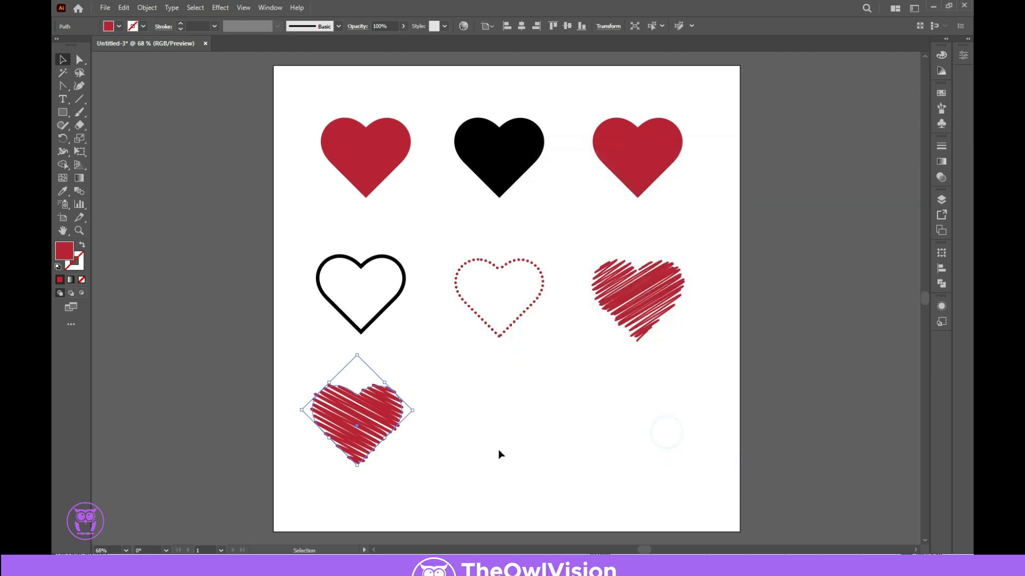
left_click(497, 455)
Copy the black heart below the dotted heart and apply a Scribble effect with the Dense preset to the copy.
left_click_drag(498, 158, 502, 431)
left_click(220, 8)
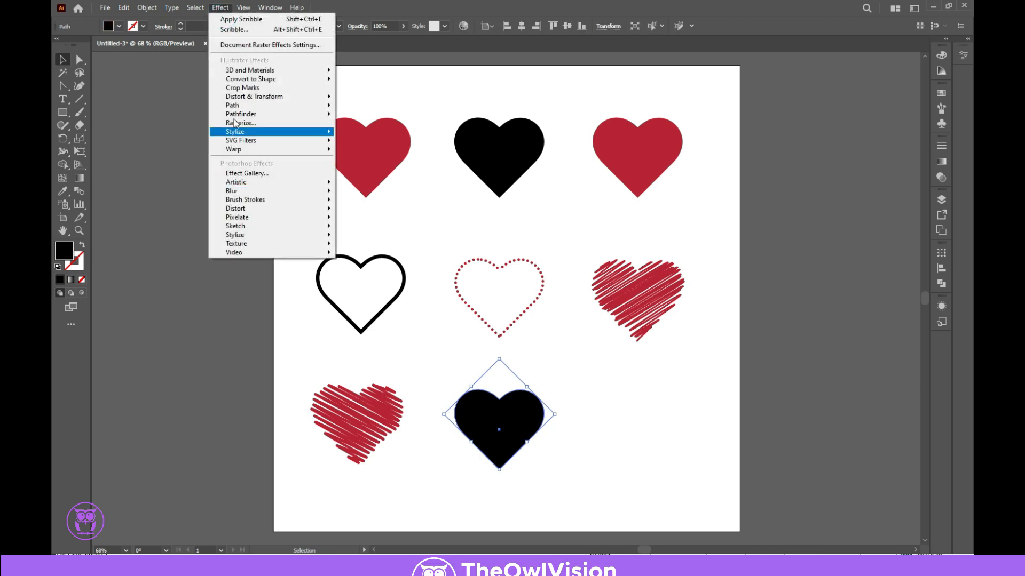
mouse_move(246, 132)
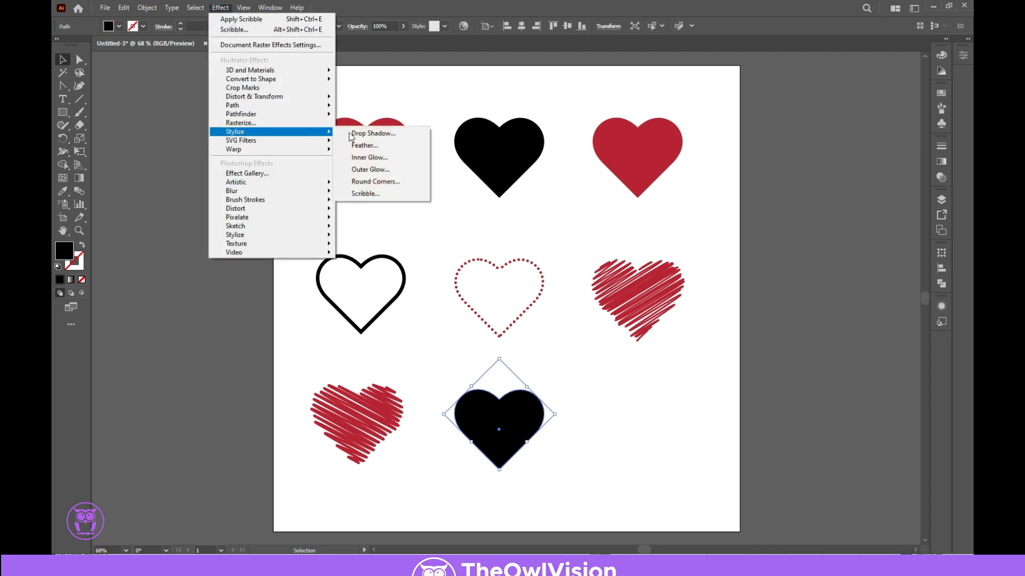
left_click(378, 191)
left_click(591, 178)
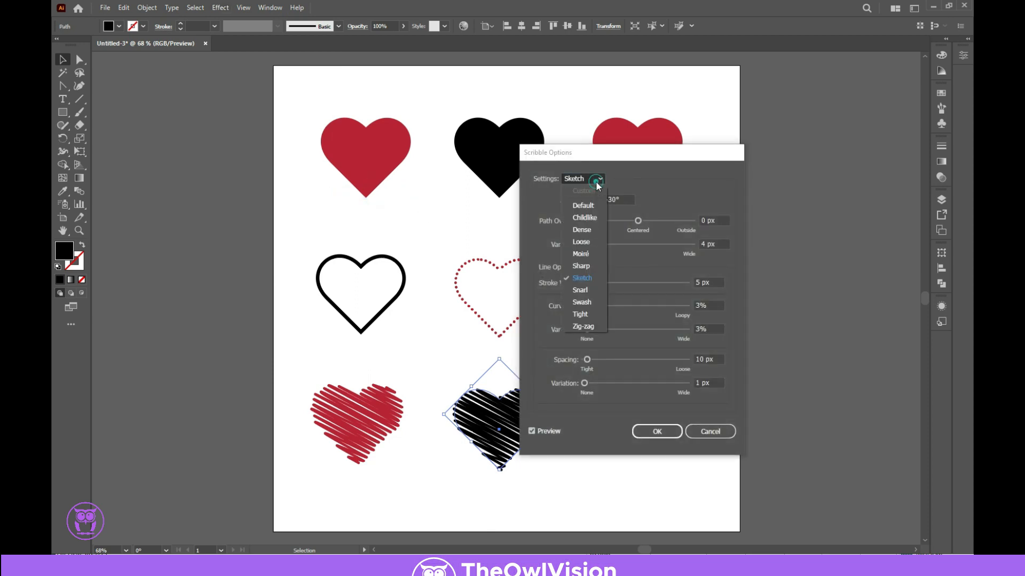
left_click(591, 232)
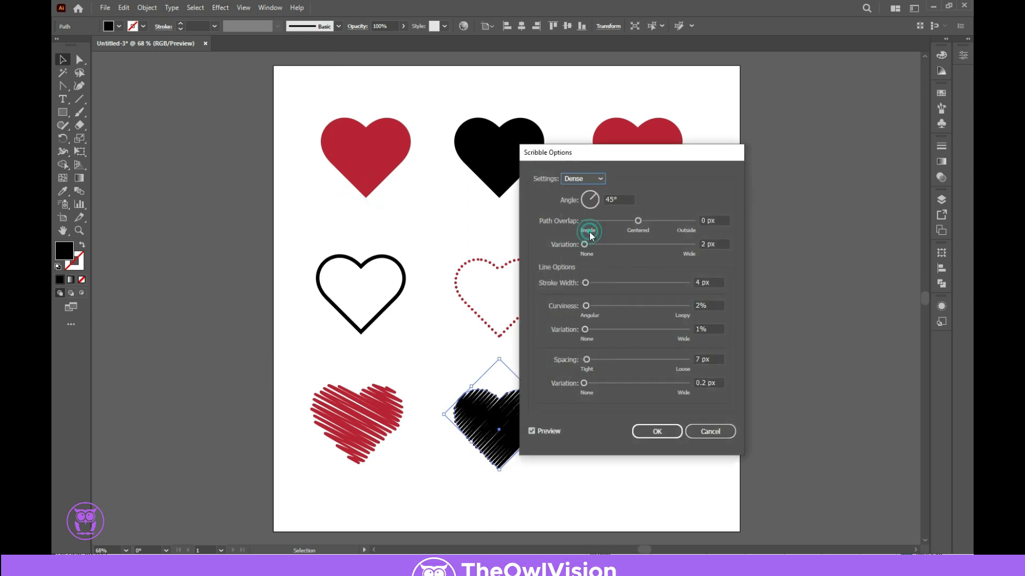
left_click(660, 433)
left_click(660, 433)
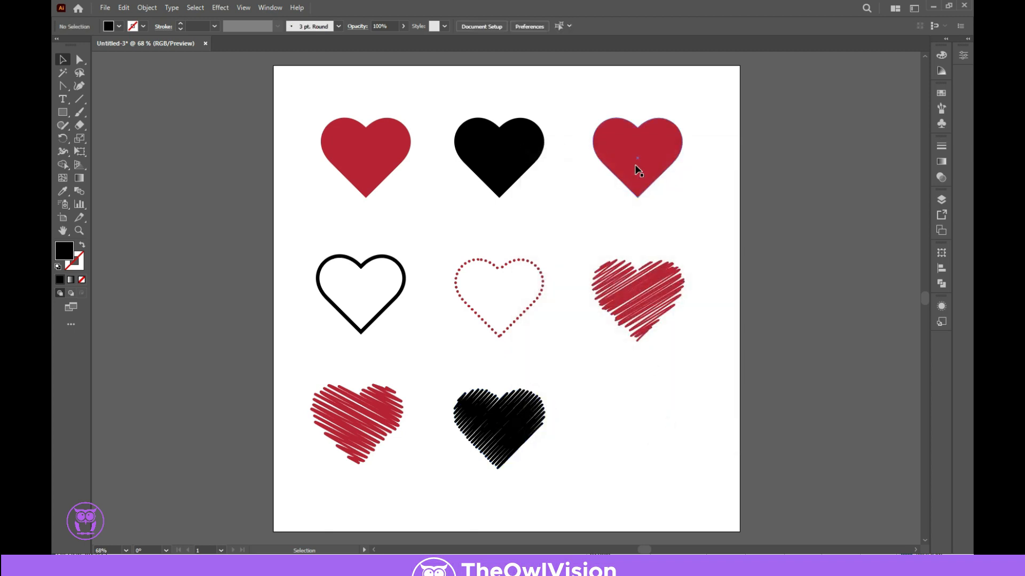
Copy the right red heart below the scribbled heart and choose the Zig-zag preset of the Scribble effect for the copy.
left_click_drag(636, 169, 638, 434)
left_click(221, 8)
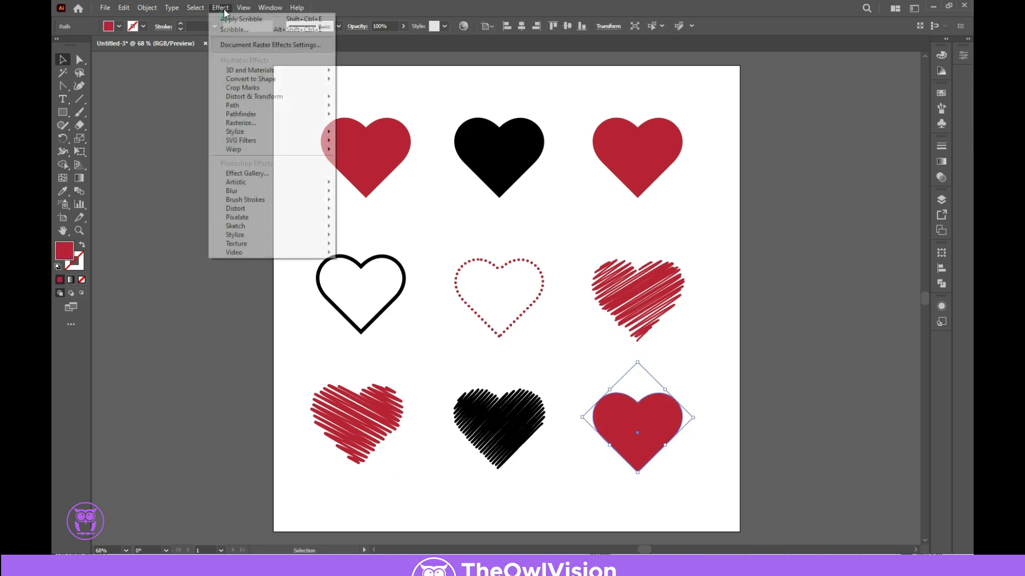
mouse_move(270, 133)
left_click(396, 193)
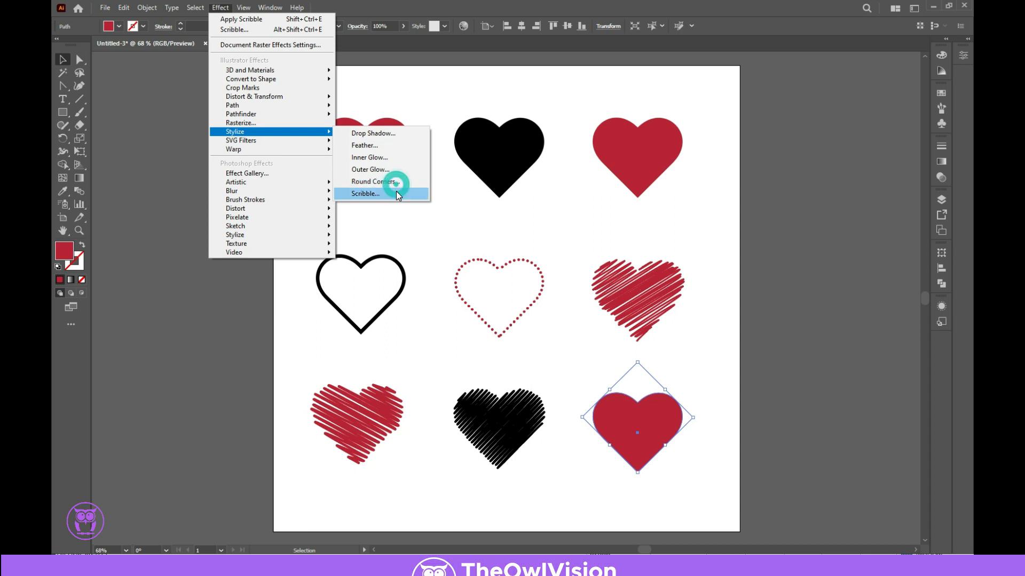
left_click(587, 180)
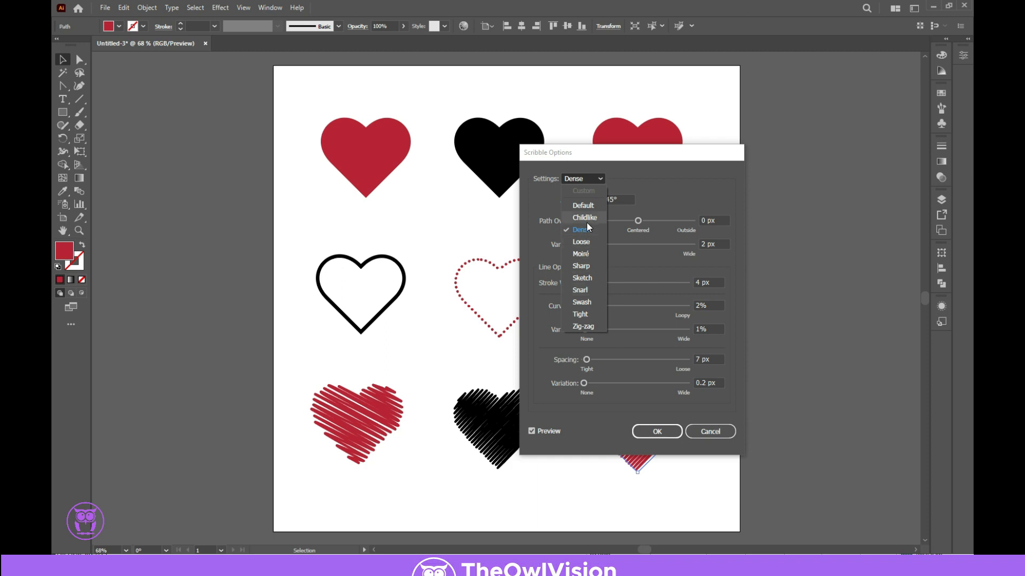
left_click(583, 326)
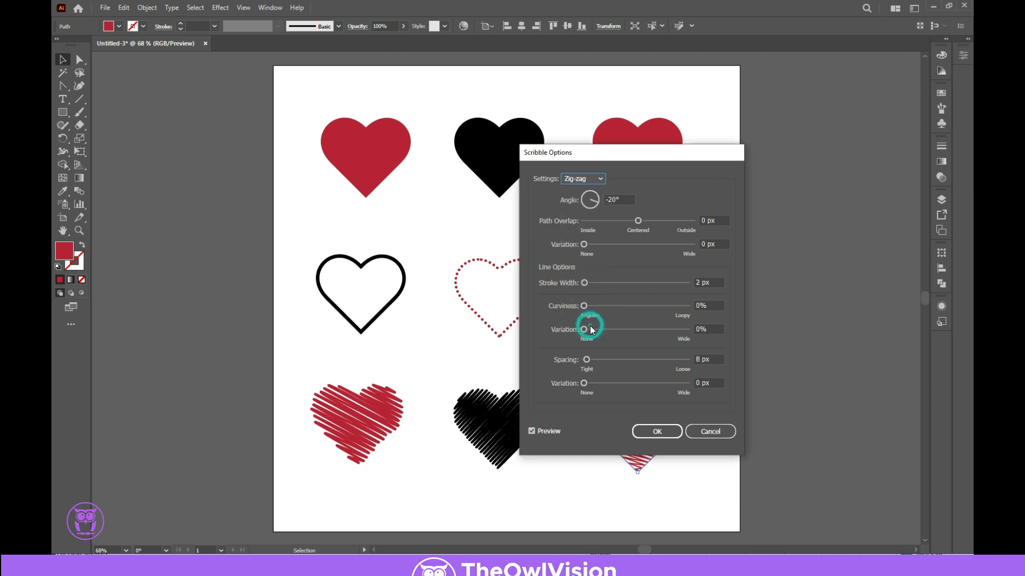
Set the Scribble spacing variation to 7 px and the spacing to 2 px, apply the effect and deselect the heart.
left_click_drag(597, 154, 776, 158)
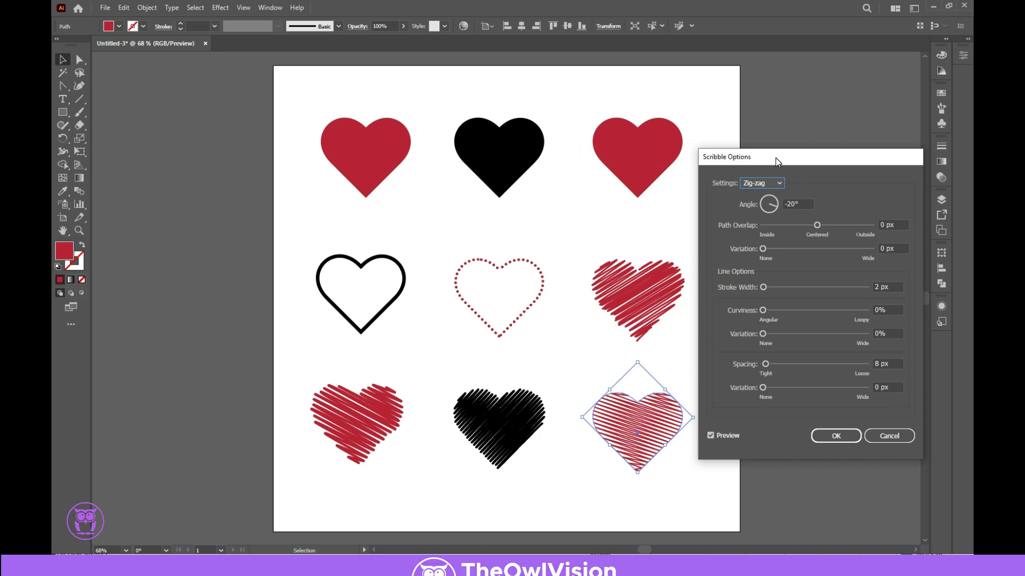
key("Up")
key("Up")
key("Up")
key("Up")
key("Up")
key("Up")
key("Up")
mouse_move(896, 389)
left_mouse_down()
mouse_move(873, 394)
mouse_move(873, 365)
mouse_move(863, 370)
left_mouse_up()
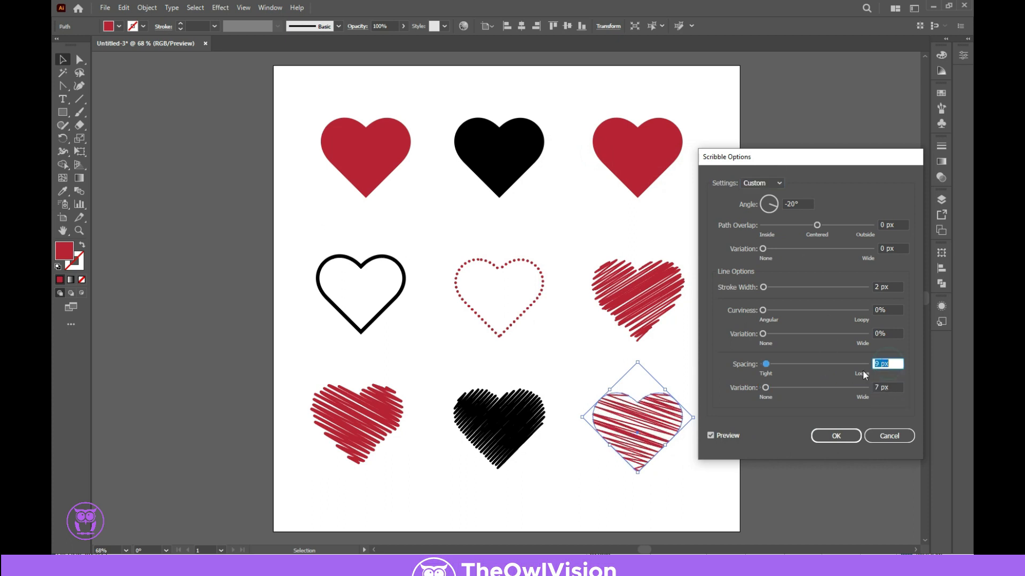
key("Down")
key("Down")
key("Down")
key("Down")
key("Down")
key("Down")
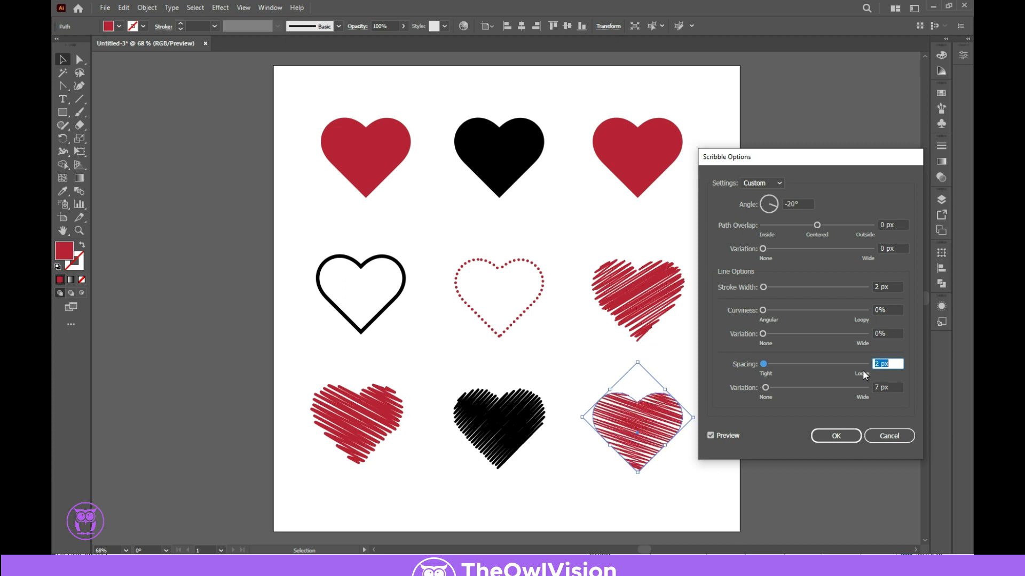
left_click(836, 436)
left_click(688, 473)
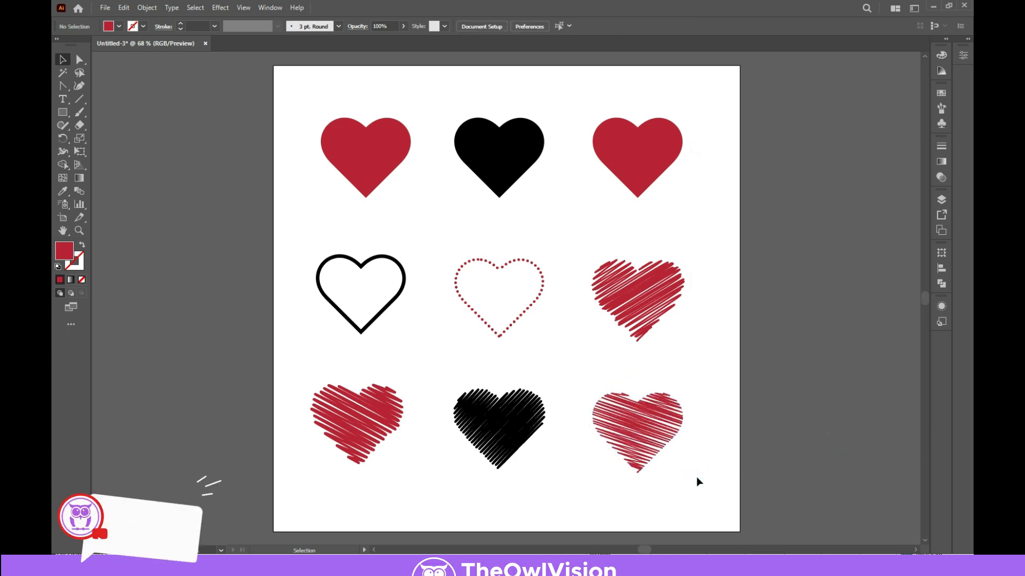